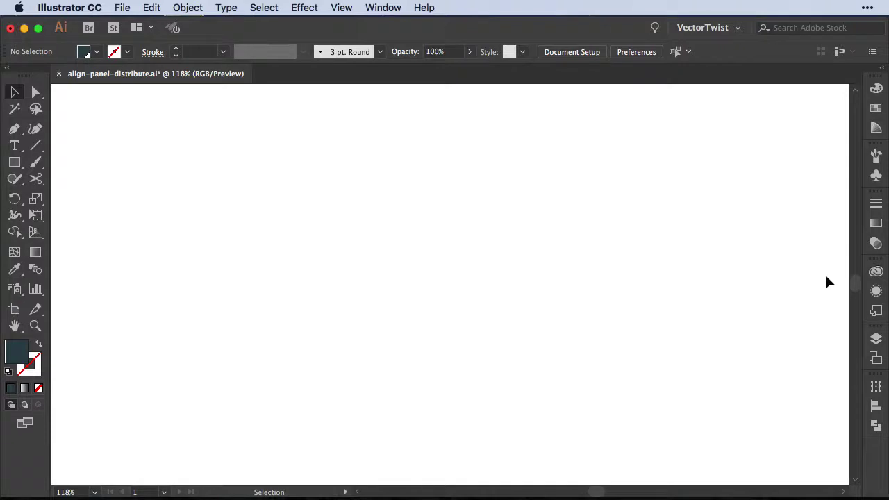
Float the Align panel on its own and collapse the remaining Transform/Pathfinder group
click(875, 406)
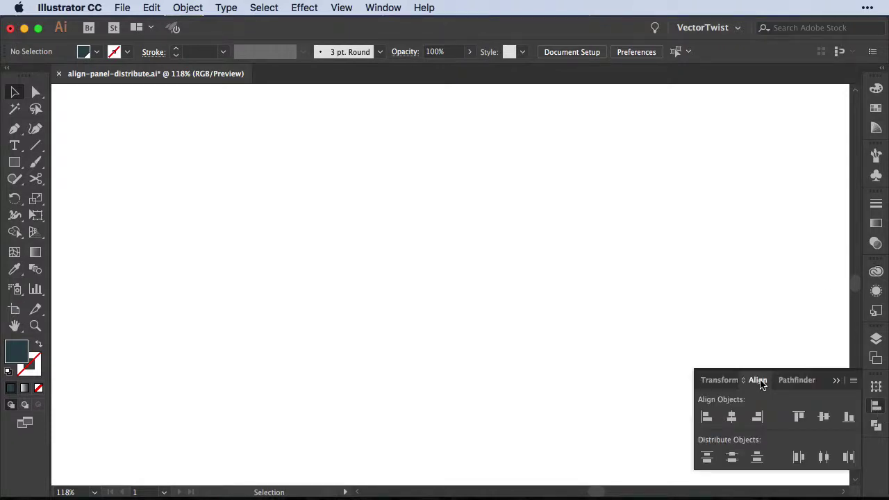
drag(761, 384, 664, 153)
click(849, 382)
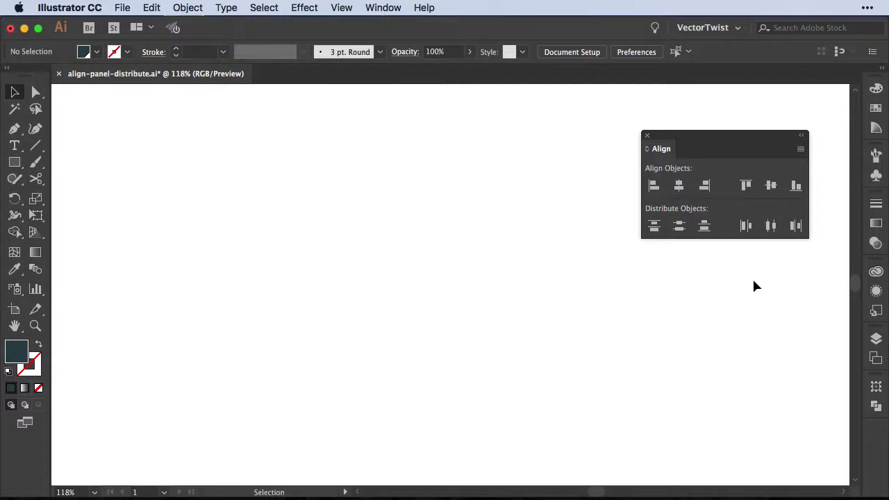
Draw a square near the artboard's top-left and duplicate it into a row of four
key(m)
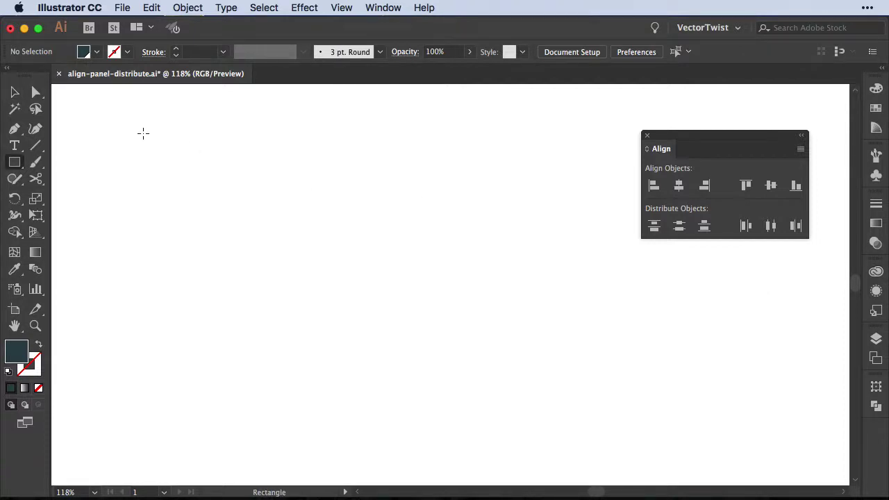
mouse_move(142, 132)
mouse_down()
mouse_move(186, 176)
mouse_move(194, 166)
mouse_move(261, 169)
mouse_up()
key(v)
key(super+d)
key(super+d)
Fill the squares dark slate, light teal, red and teal from left to right
click(876, 109)
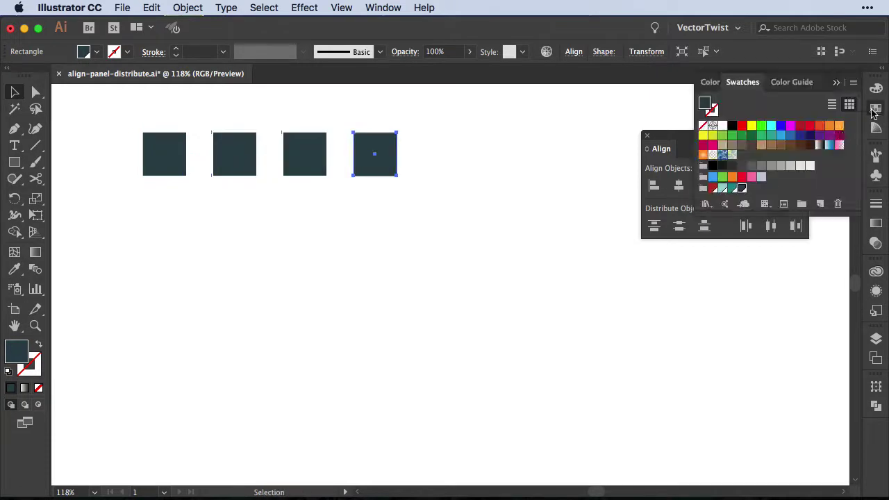
click(731, 188)
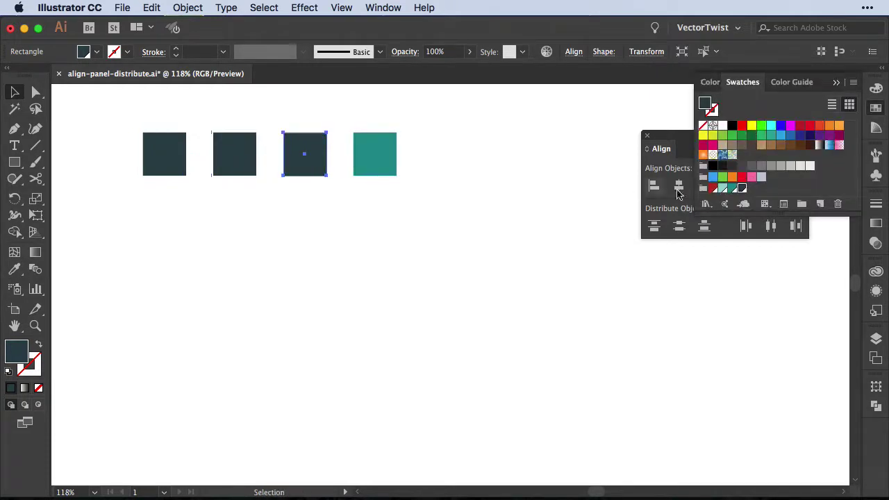
click(712, 188)
click(251, 161)
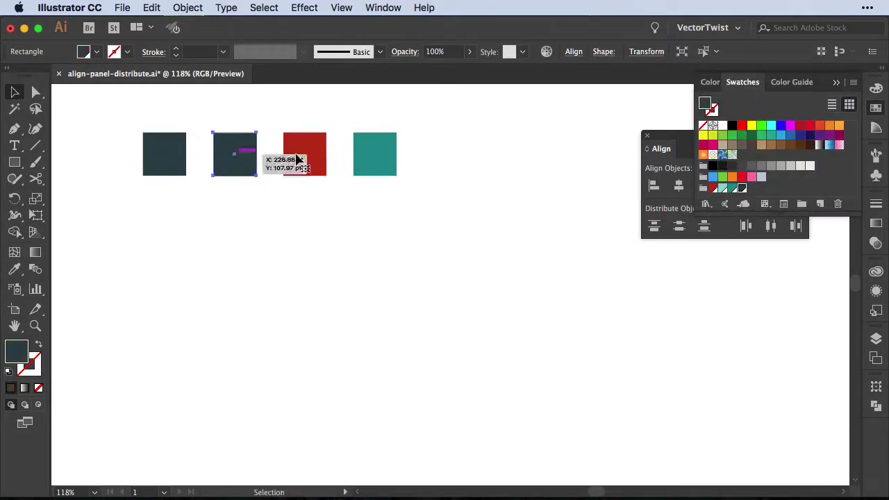
click(722, 188)
click(400, 273)
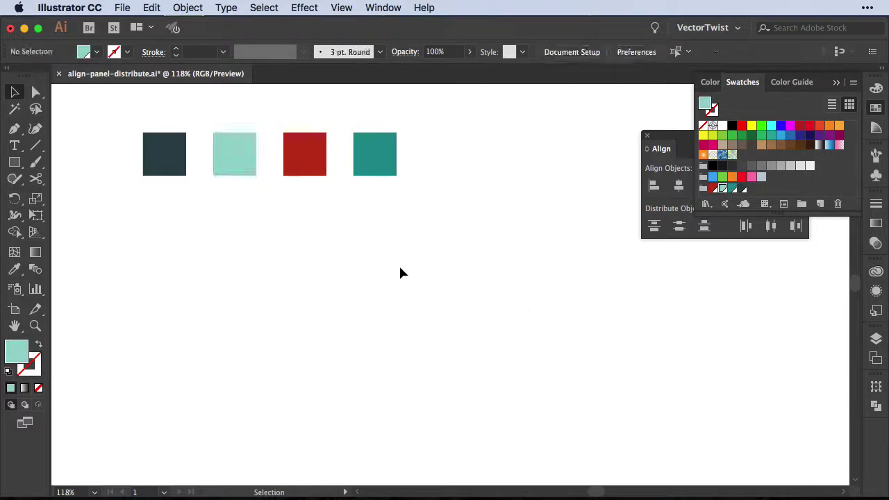
Move the red and teal squares farther right, then Horizontal Distribute Center all four squares
click(842, 85)
drag(381, 165, 408, 164)
drag(307, 174, 319, 167)
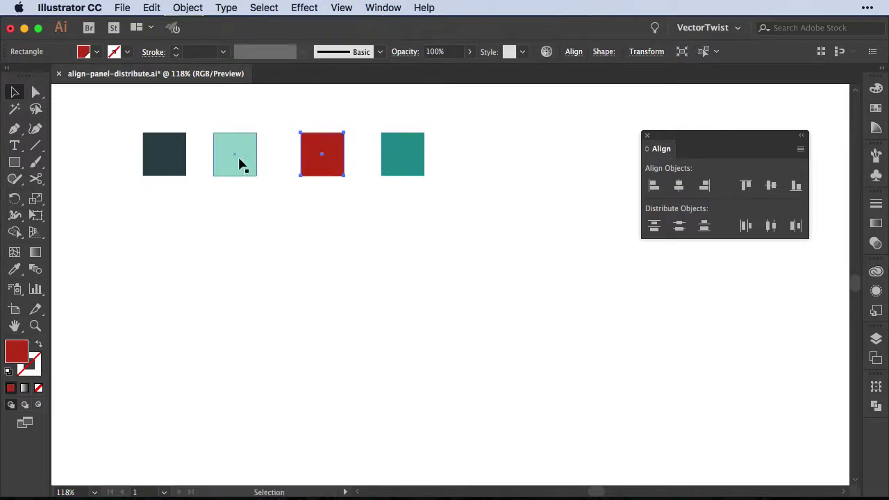
drag(125, 100, 412, 205)
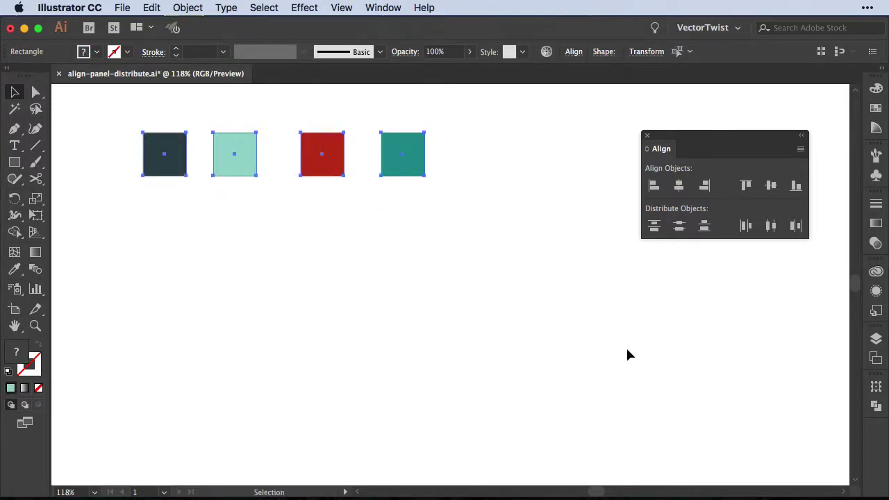
click(769, 228)
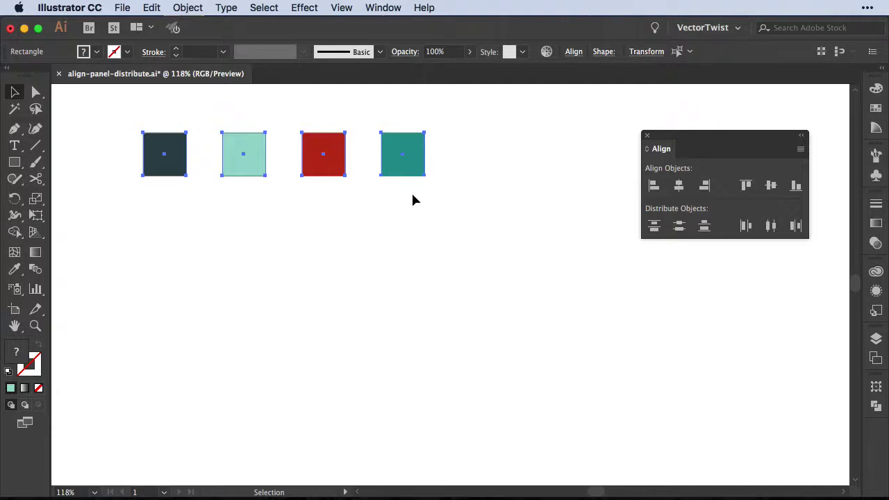
Turn on Show Options in the Align panel menu and select the first two squares
click(483, 225)
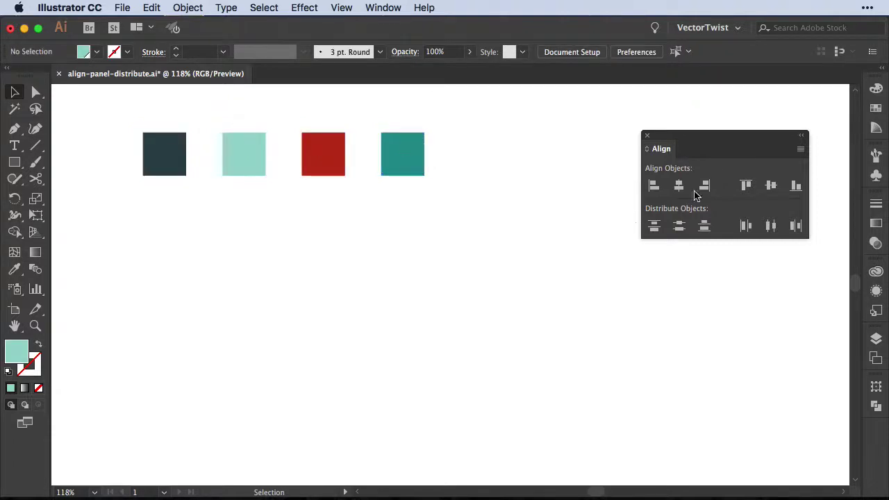
click(800, 148)
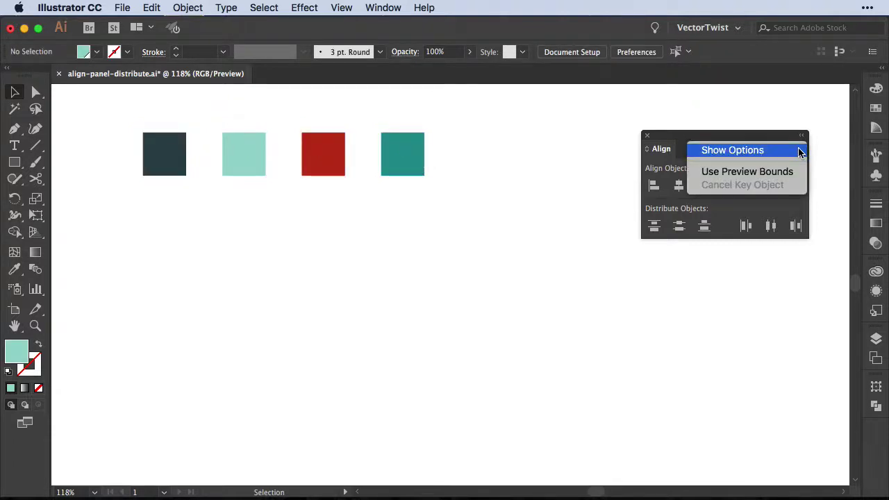
click(704, 151)
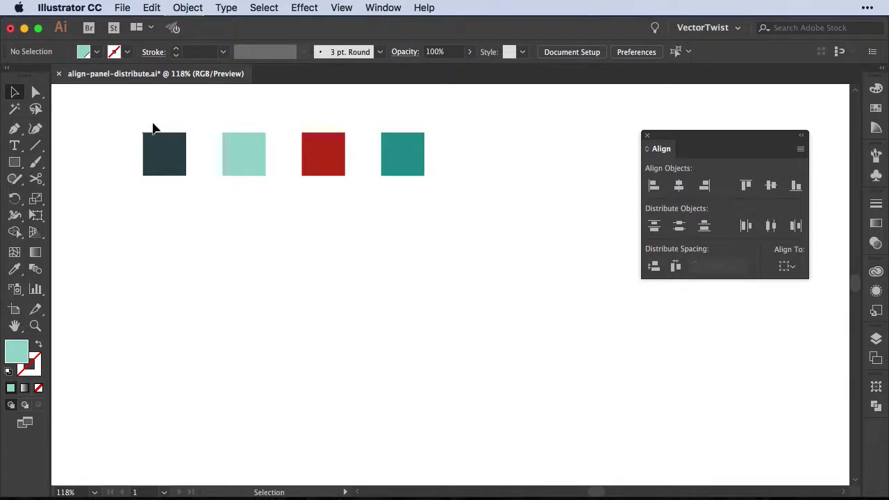
drag(152, 121, 251, 186)
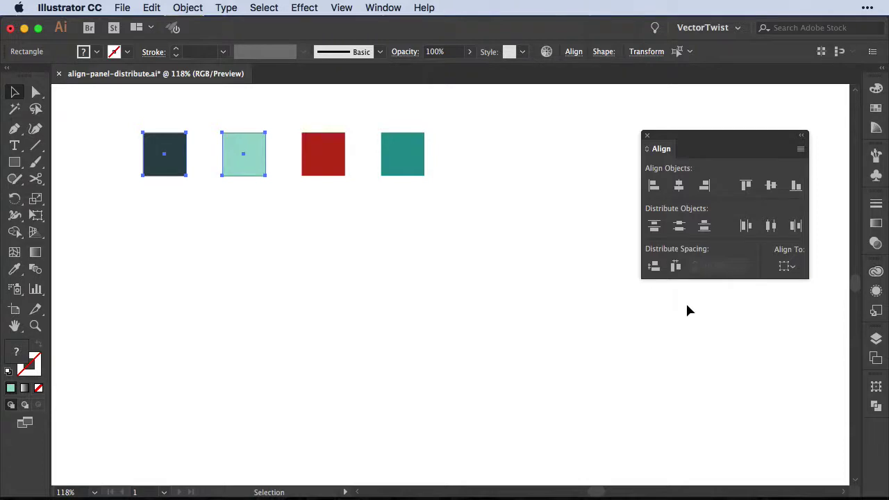
Using the light teal key object, space the dark square 10 pt from it horizontally
click(788, 267)
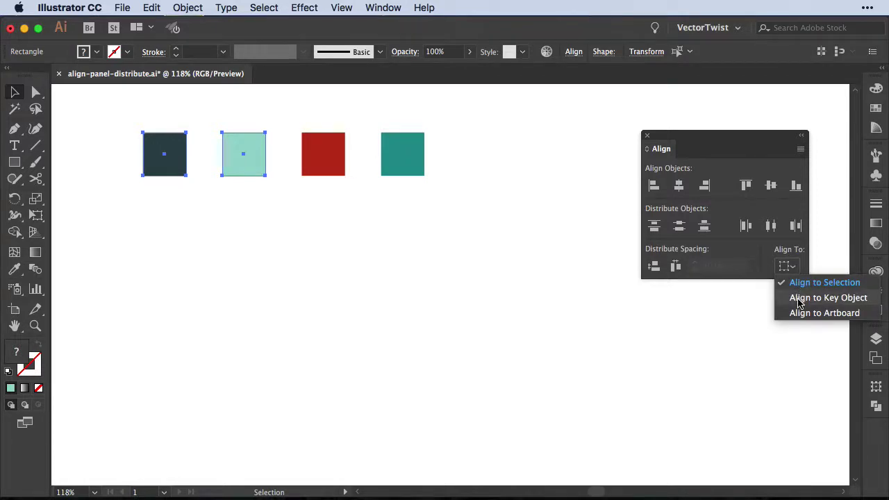
click(798, 299)
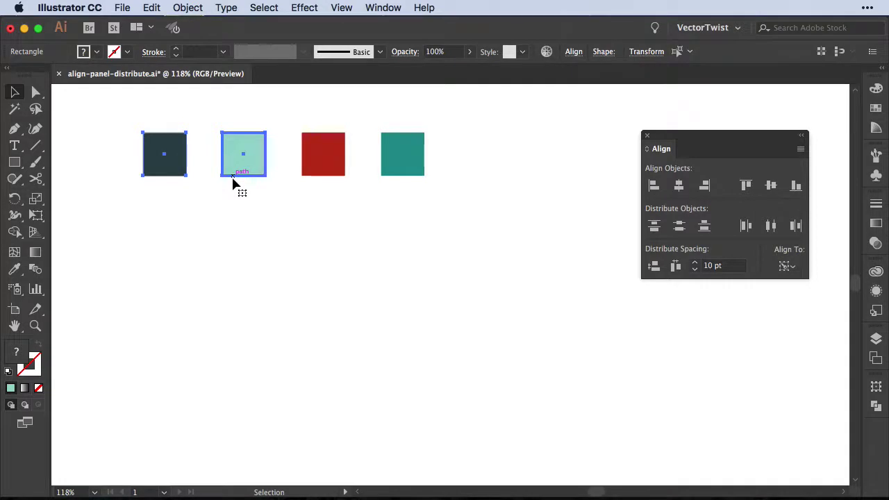
click(725, 270)
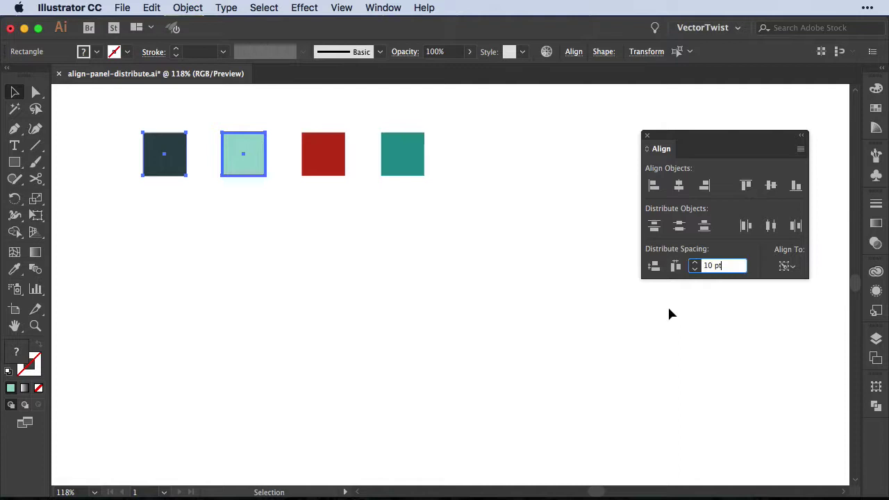
click(677, 267)
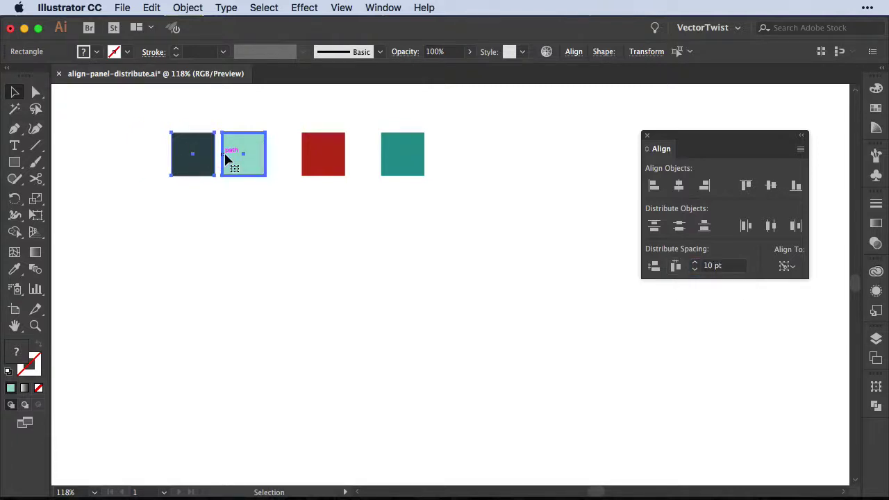
click(291, 198)
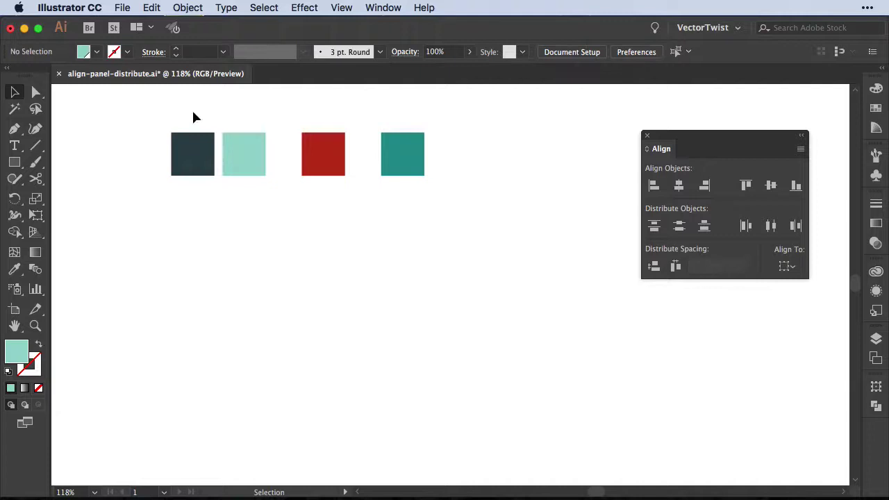
Align all four top-row squares to the teal key object with 10 pt horizontal spacing
drag(192, 111, 419, 196)
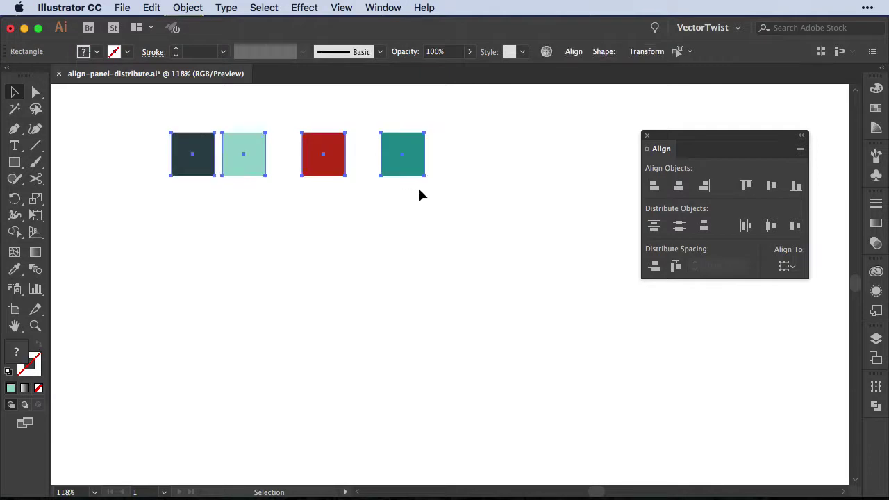
click(785, 266)
click(800, 298)
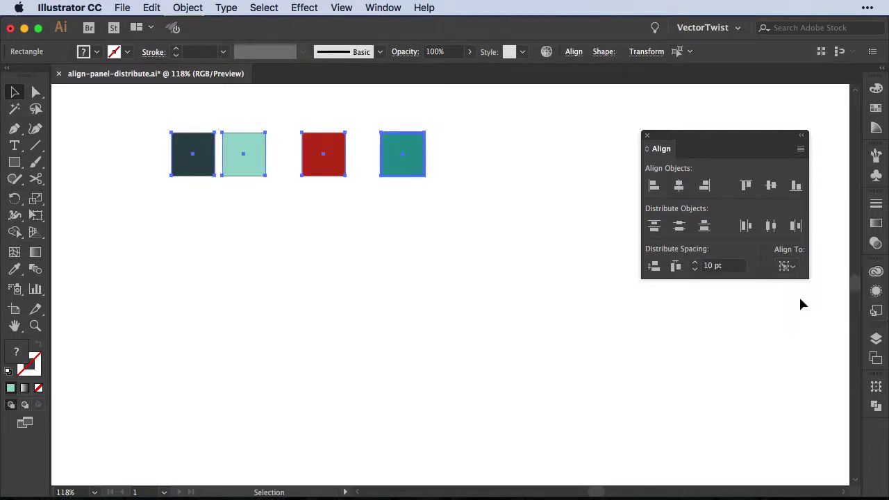
click(674, 266)
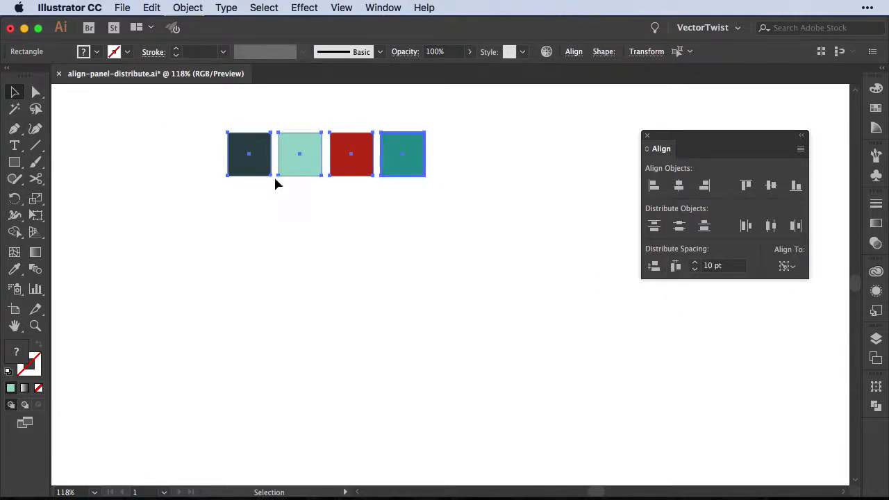
Alt-drag copies into a second row of four squares below, then select that row
click(425, 237)
drag(355, 166, 253, 224)
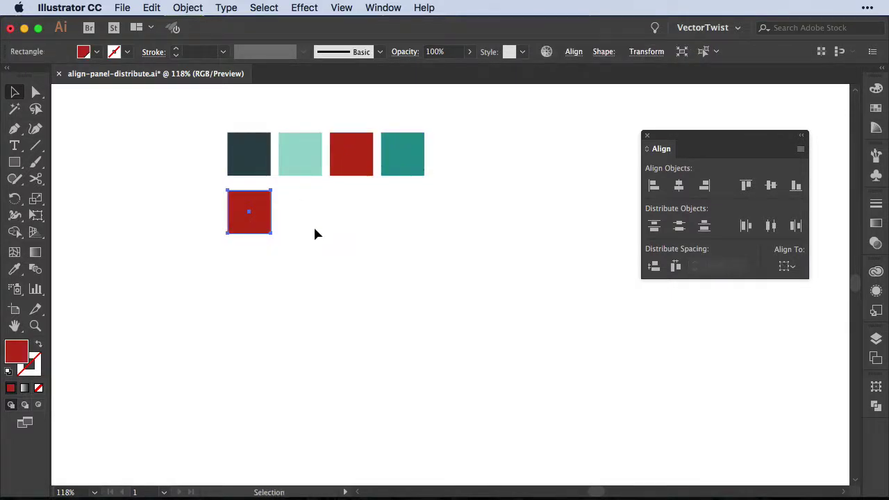
drag(318, 173, 412, 231)
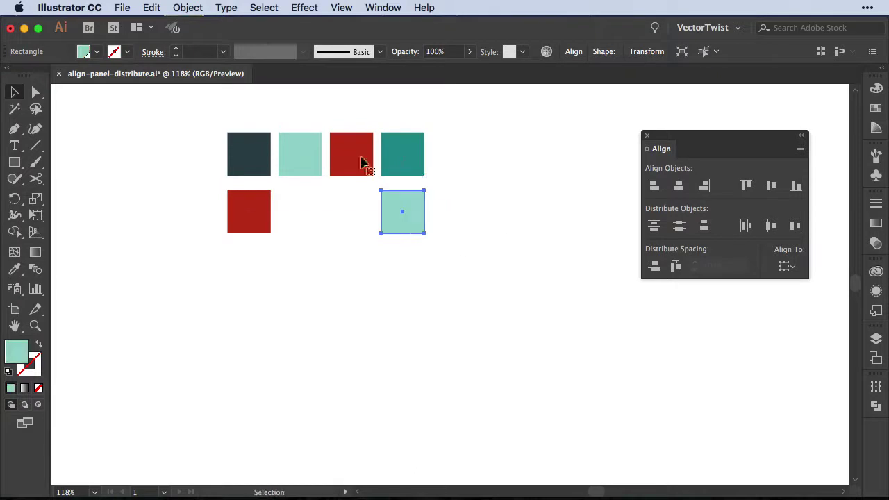
drag(345, 151, 341, 209)
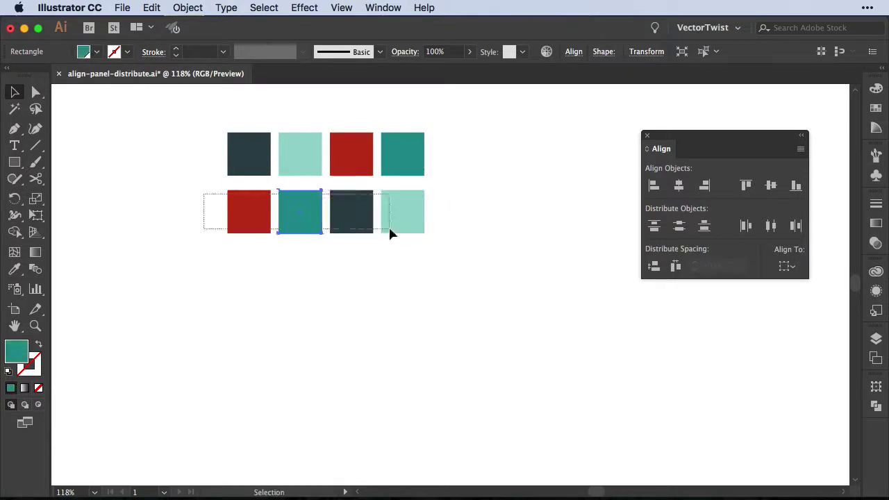
drag(209, 184, 391, 232)
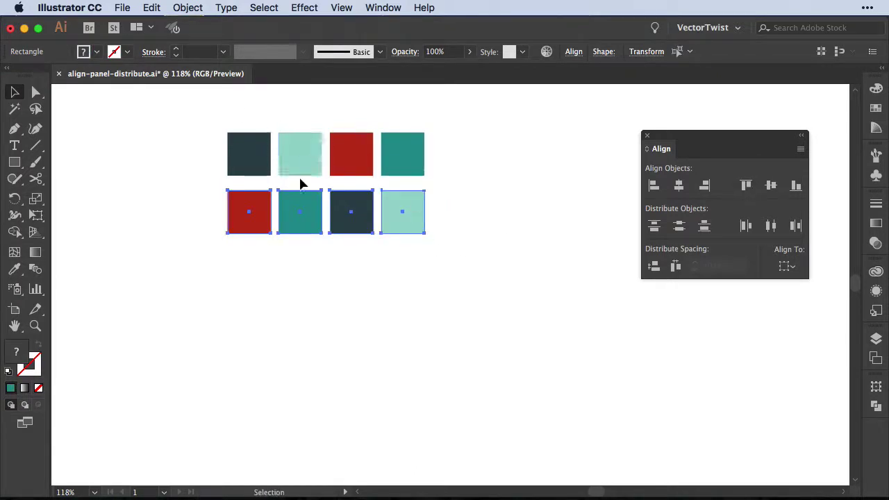
Select all eight squares across the top and bottom rows
click(506, 204)
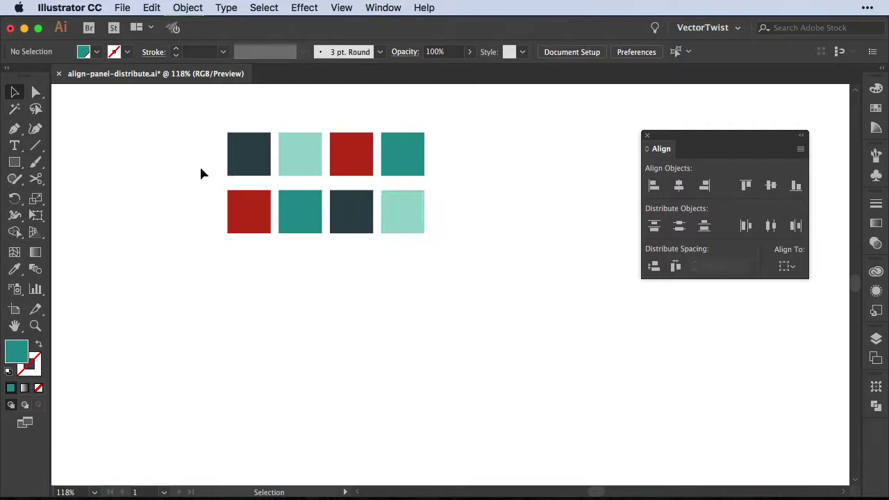
drag(205, 182, 438, 236)
key(a)
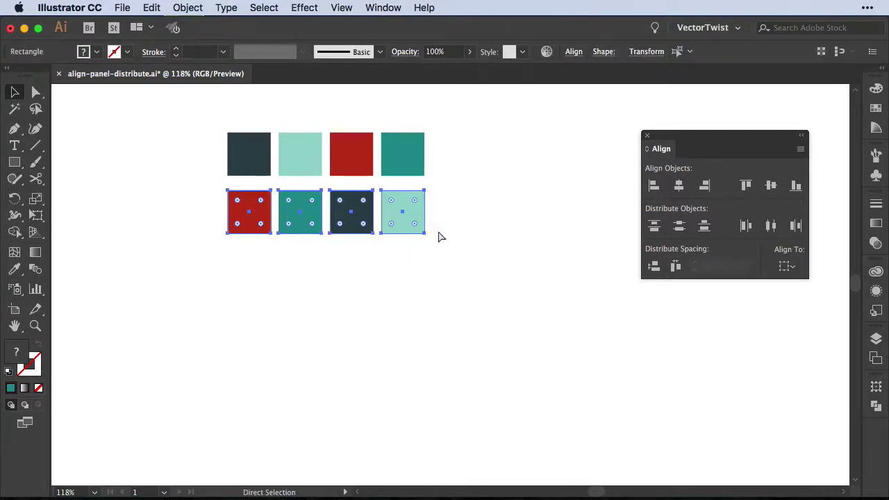
key(v)
drag(218, 113, 449, 167)
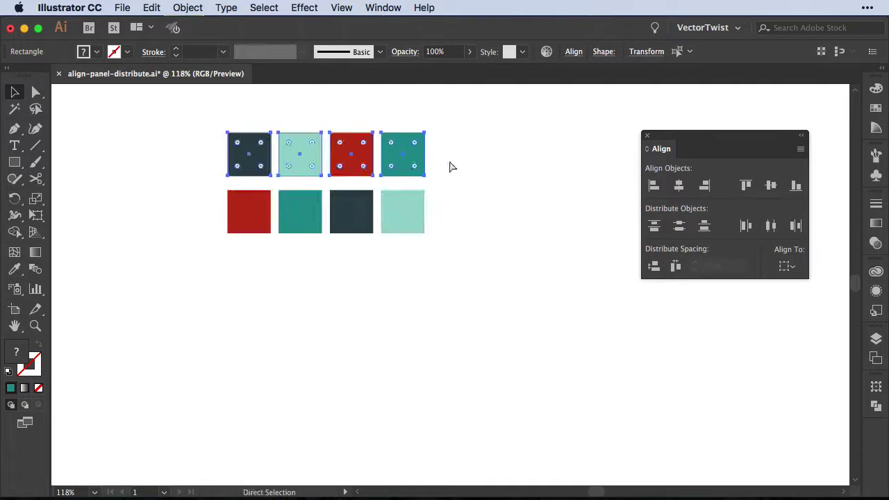
shift+click(334, 203)
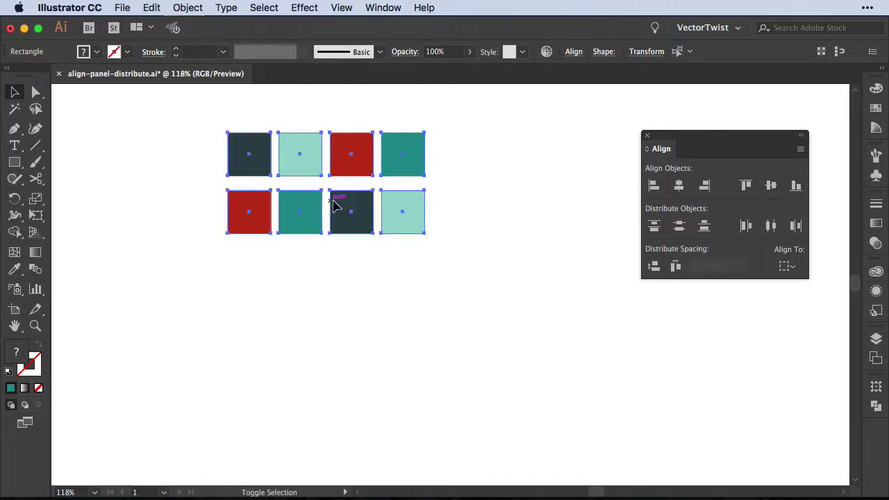
Align to a bottom-row key object and distribute the rows 10 pt apart vertically
click(785, 266)
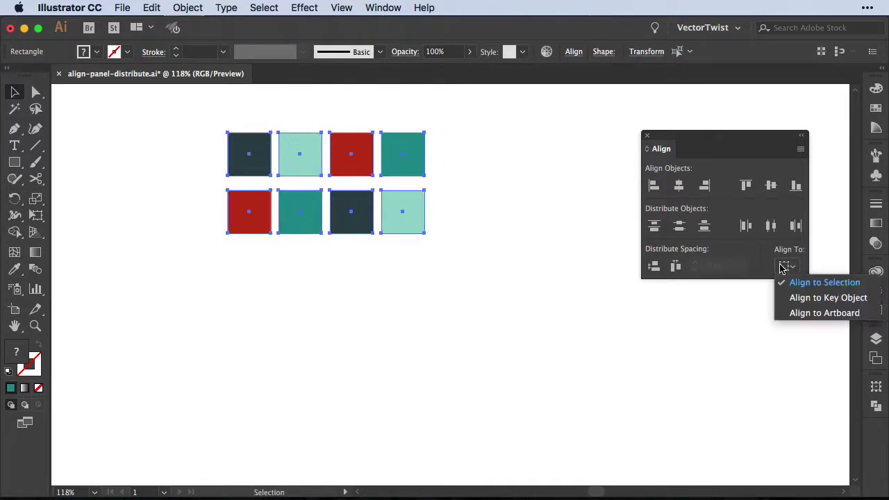
click(797, 303)
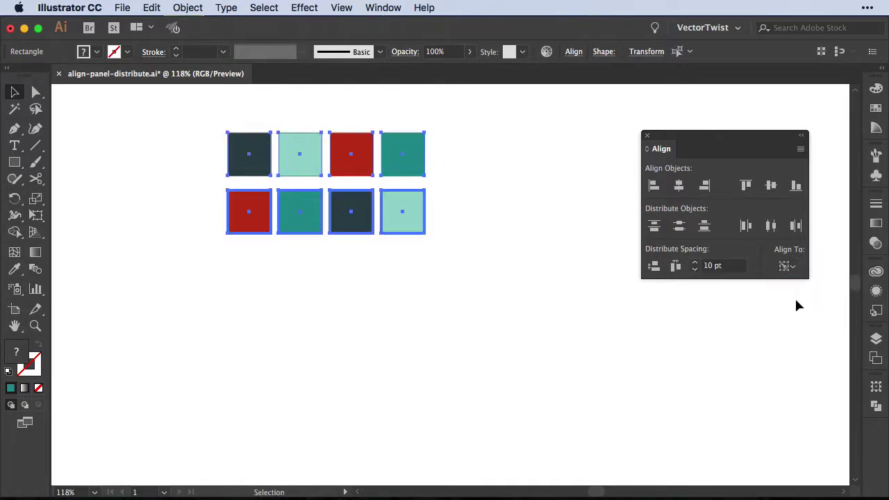
click(653, 266)
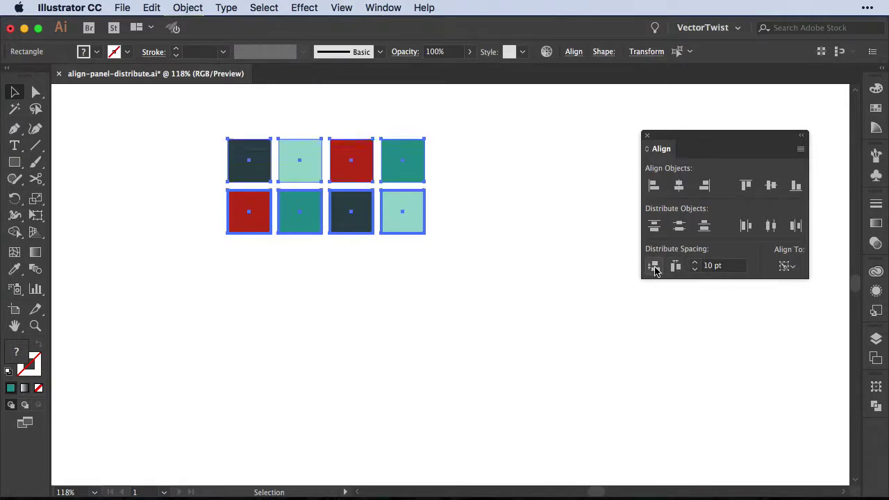
click(338, 271)
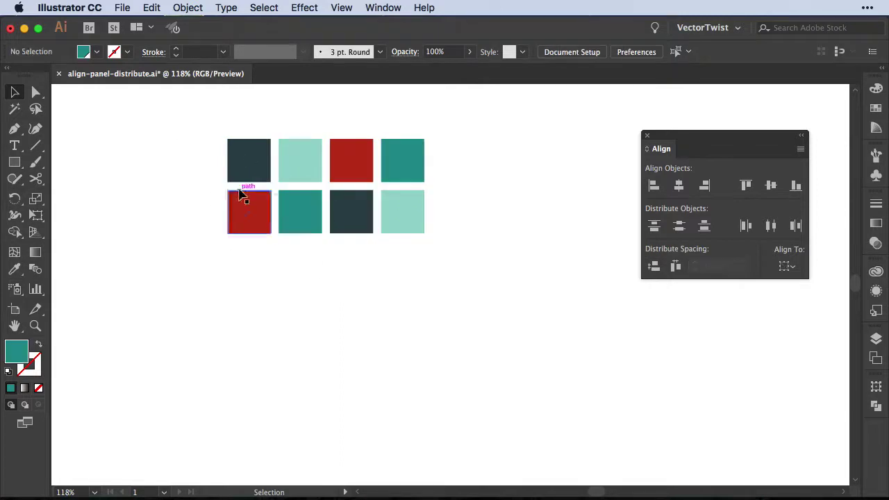